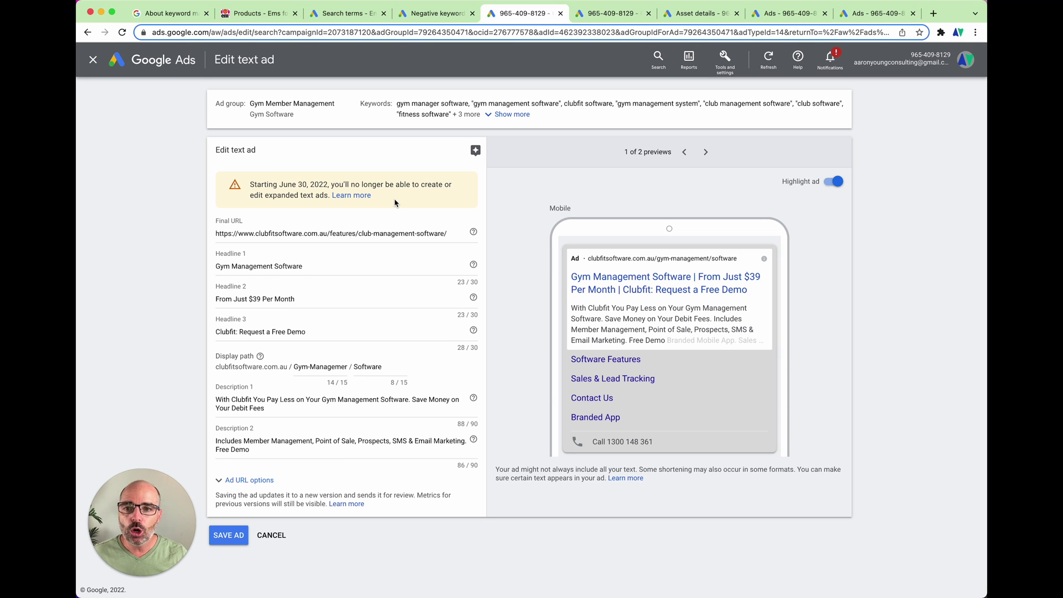
Step: Highlight the warning that expanded text ads are ending, then move to the gym software responsive search ad's edit page
left_click_drag(375, 184, 389, 200)
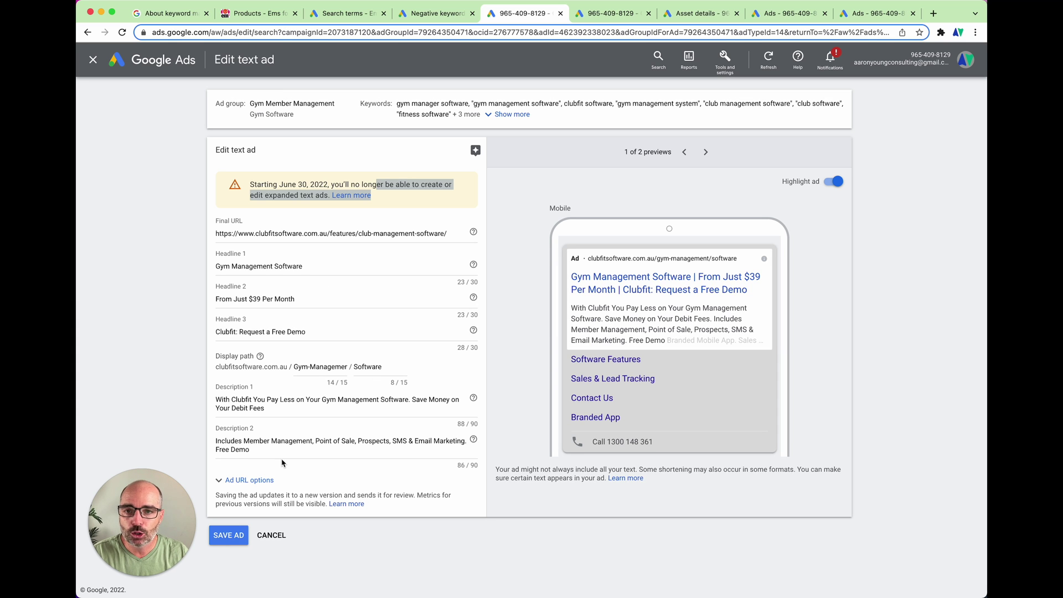
left_click(603, 15)
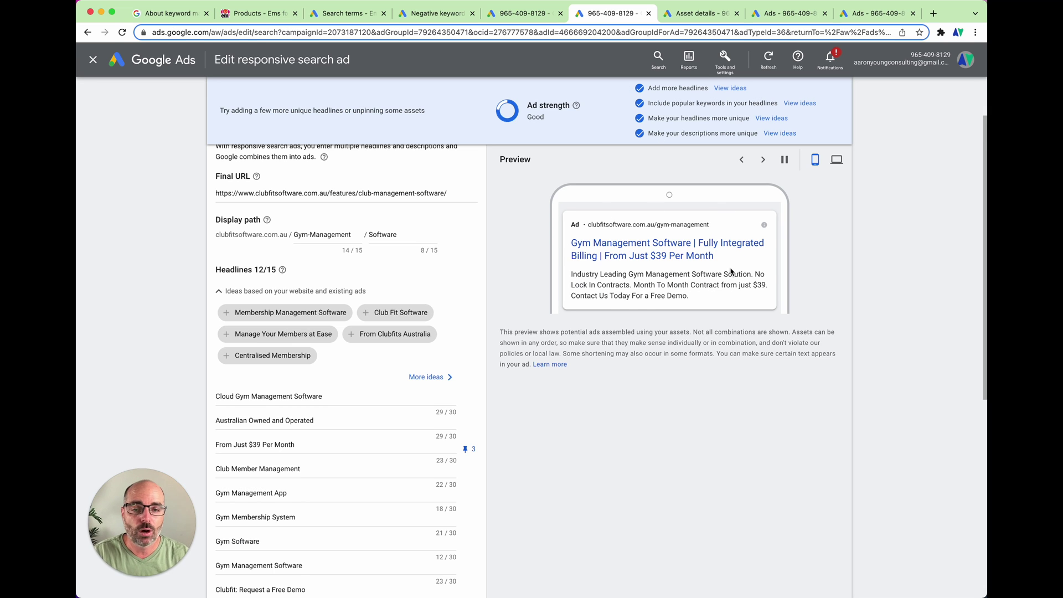
Step: Review the responsive search ad's headlines and descriptions, then view its asset details
scroll(382, 345, "down", 3)
scroll(382, 344, "down", 2)
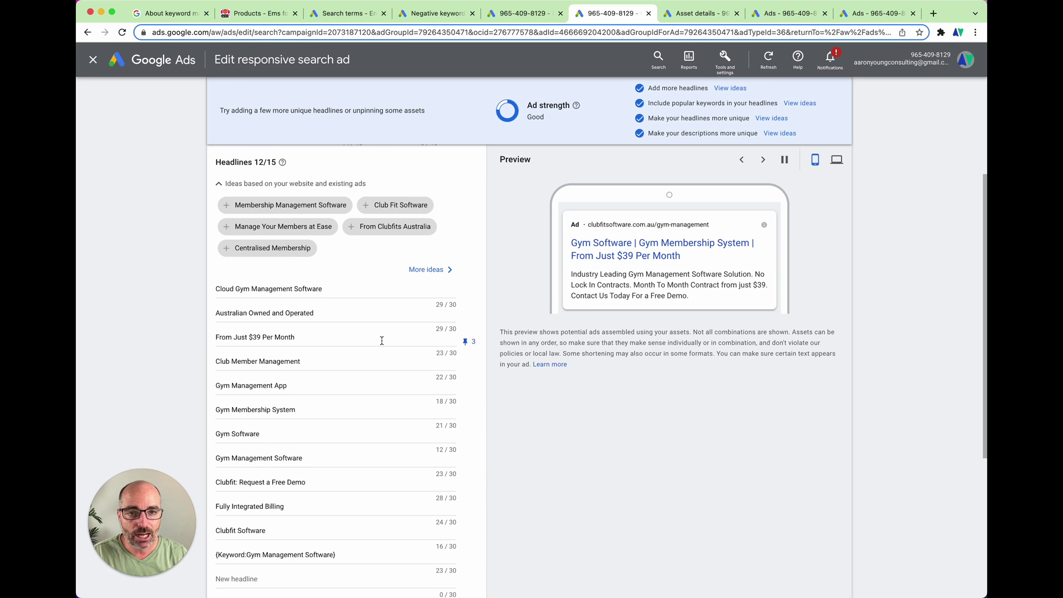
scroll(382, 341, "down", 3)
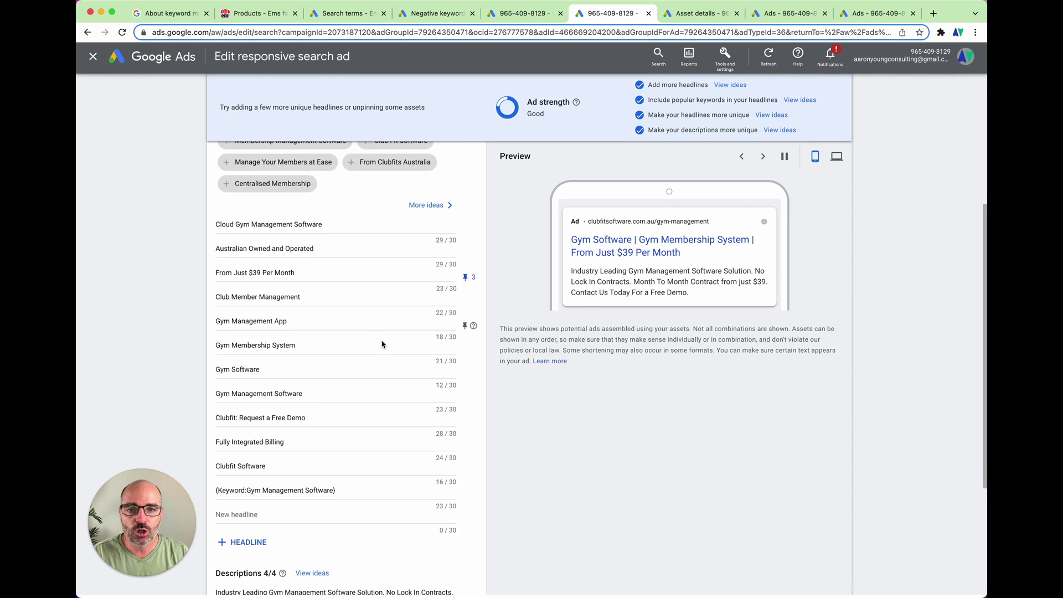
scroll(382, 341, "down", 5)
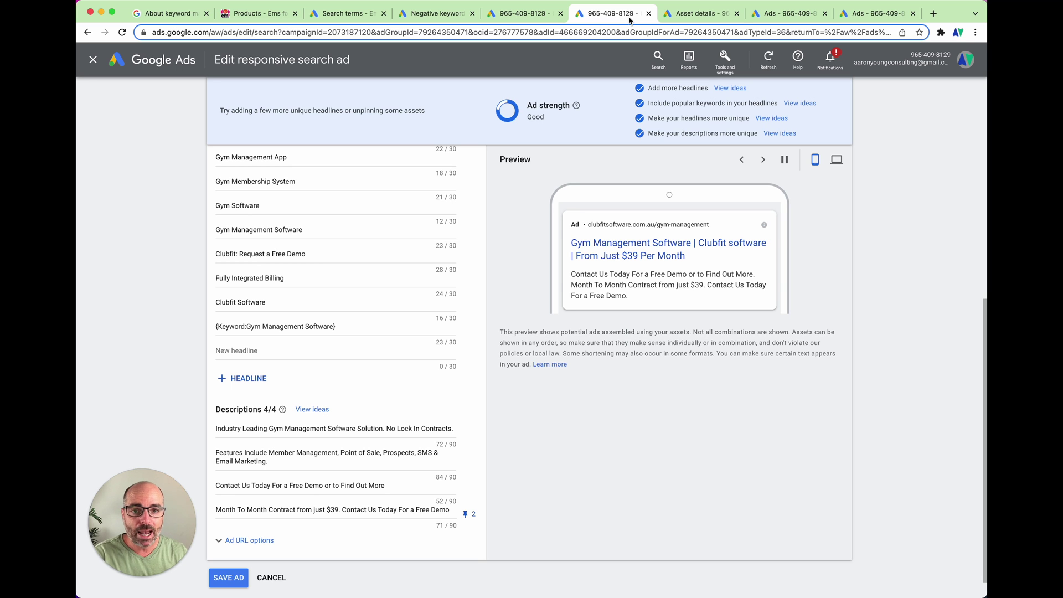
left_click(687, 14)
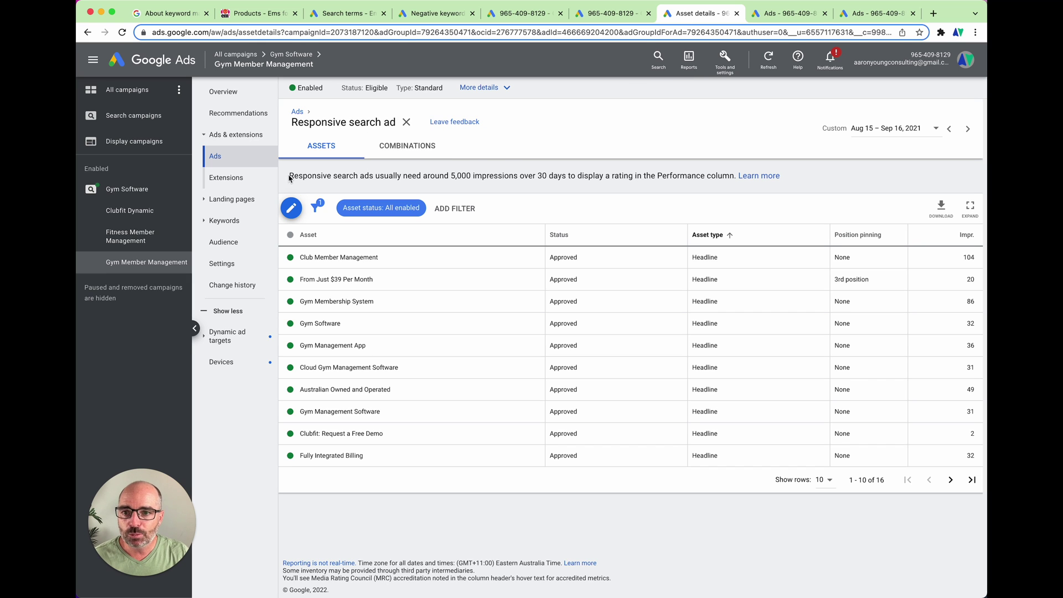
Step: Highlight the 5,000-impressions notice, then switch to the Gym Member Management ads list
left_click_drag(289, 178, 736, 187)
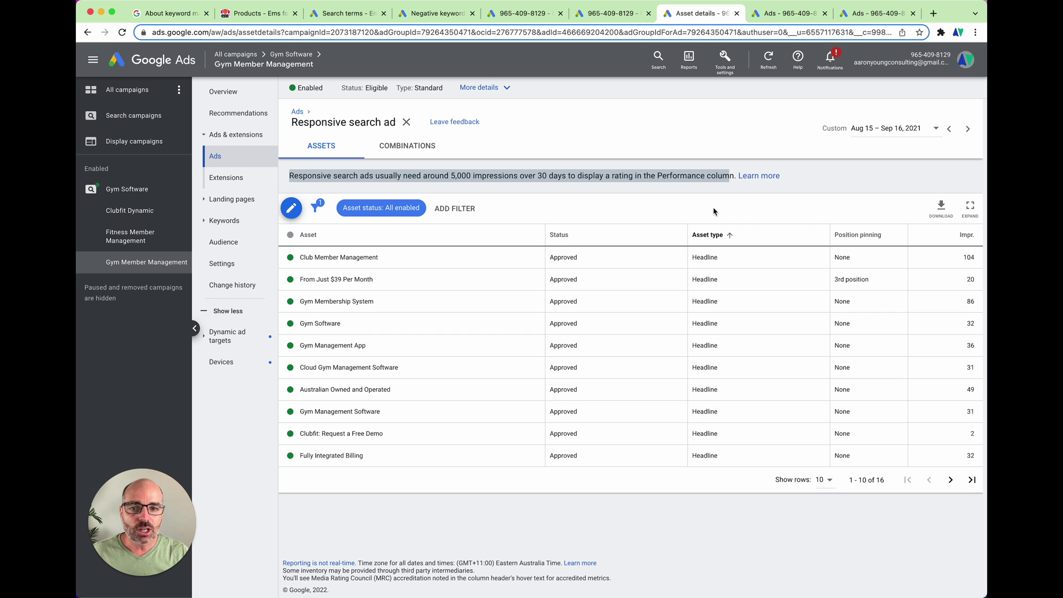
double_click(699, 175)
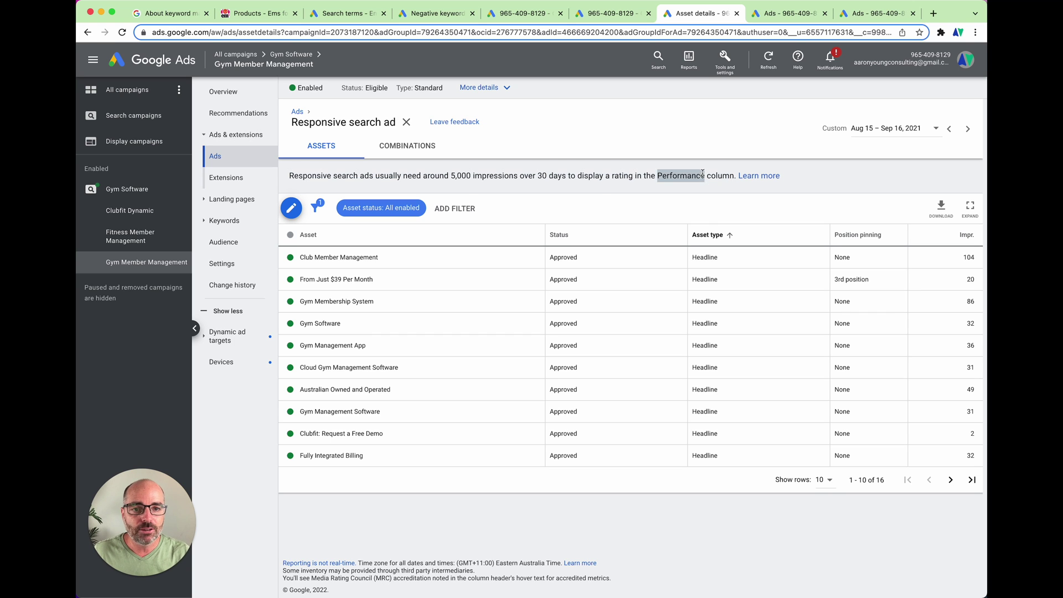
left_click(701, 175)
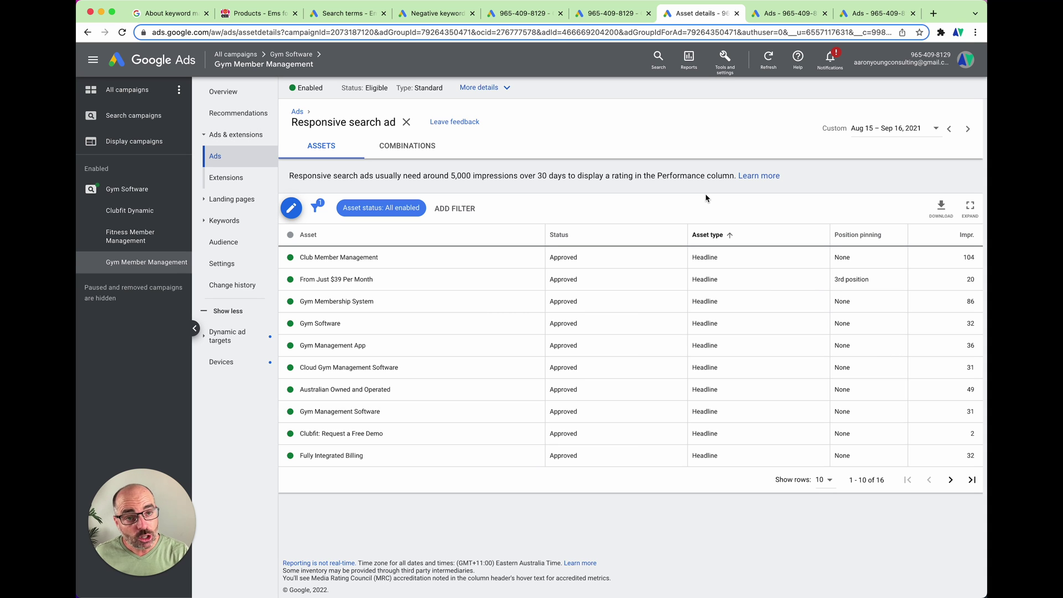
key("ctrl+Tab")
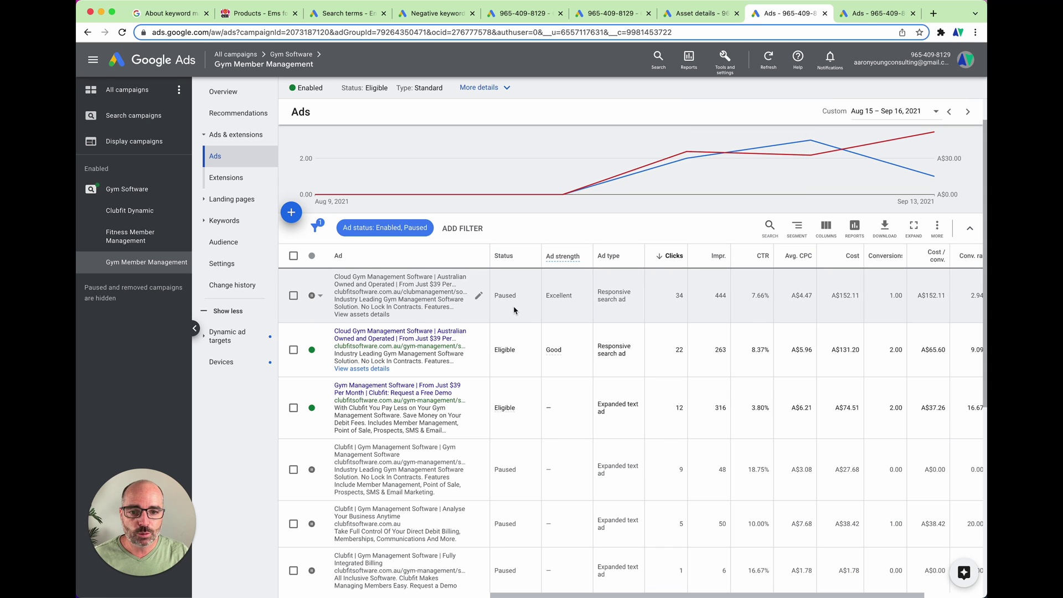
Step: Compare ad figures for Aug 23 – Nov 28, 2021, noting the A$29.68 cost per conversion
scroll(512, 312, "down", 1)
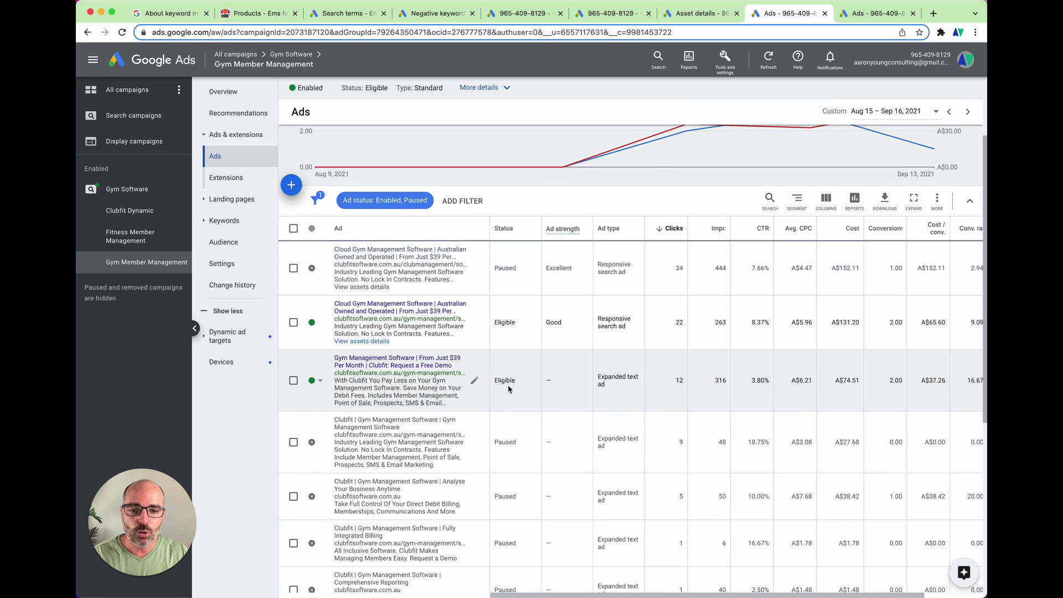
scroll(648, 385, "right", 2)
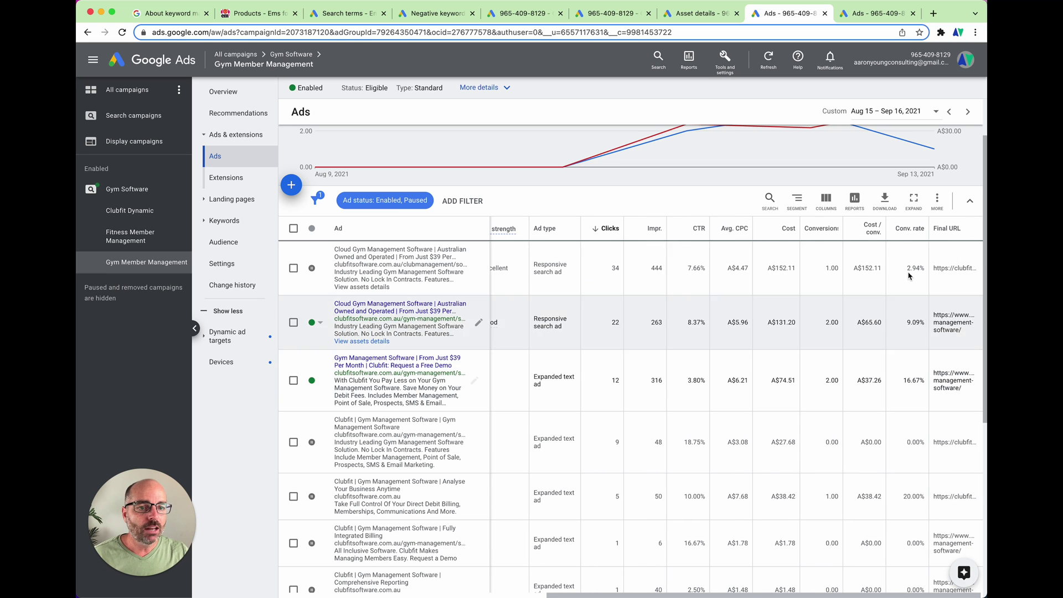
mouse_move(878, 228)
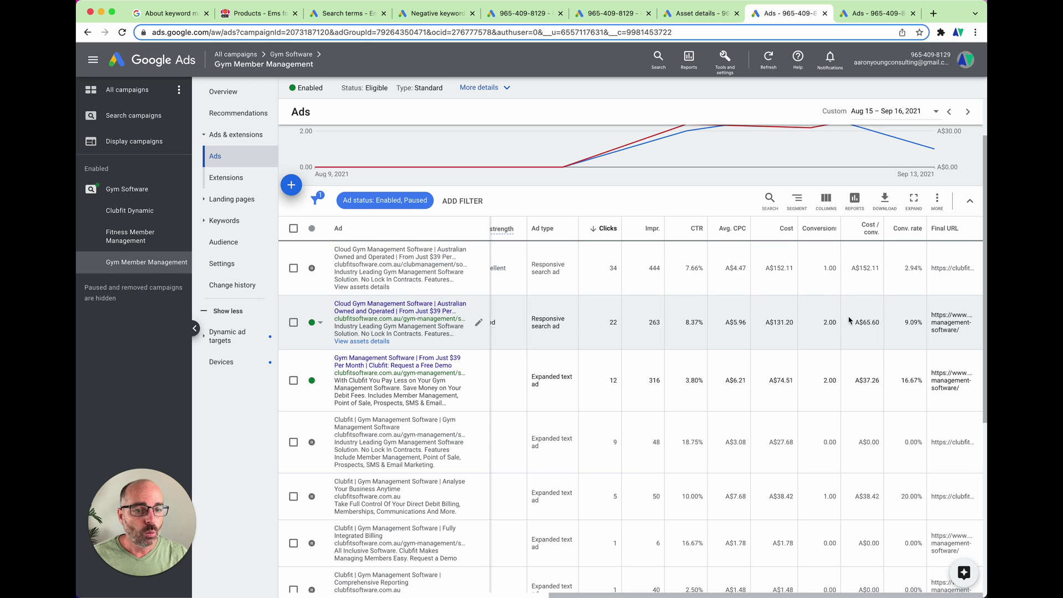
left_click(872, 14)
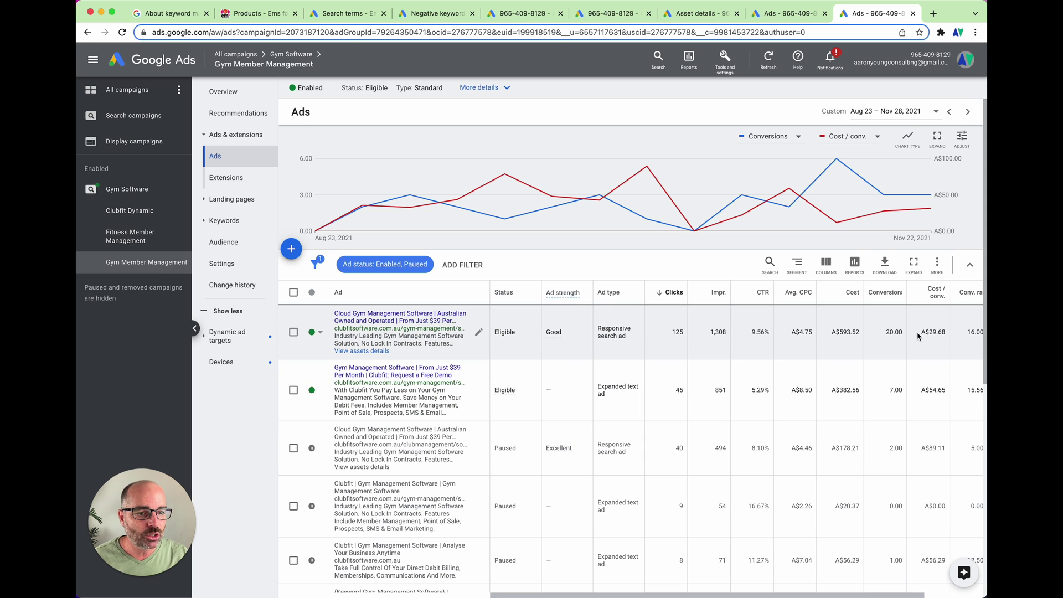
left_click_drag(918, 336, 951, 335)
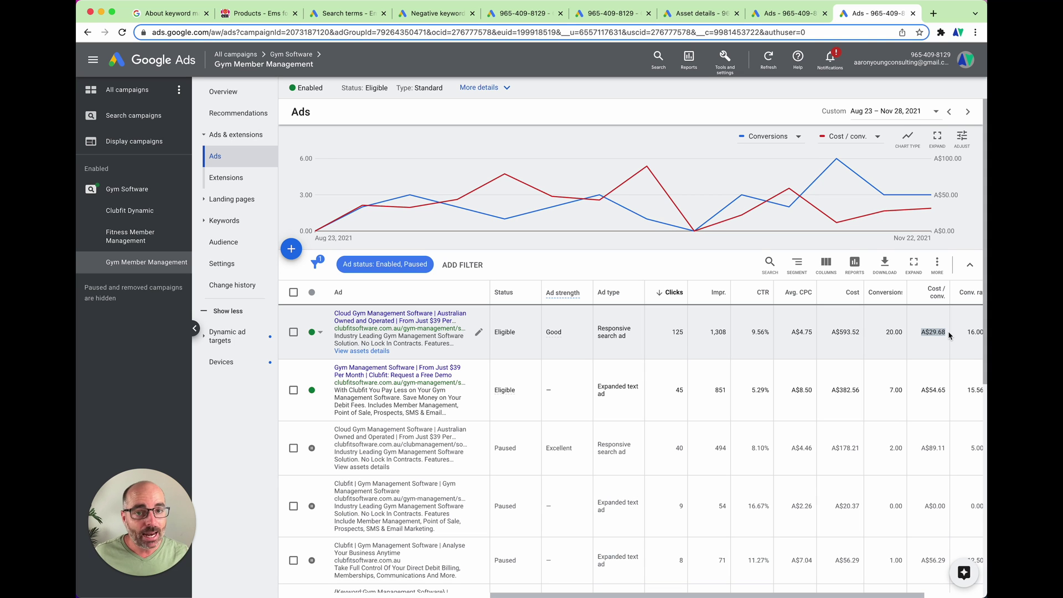
key("super+6")
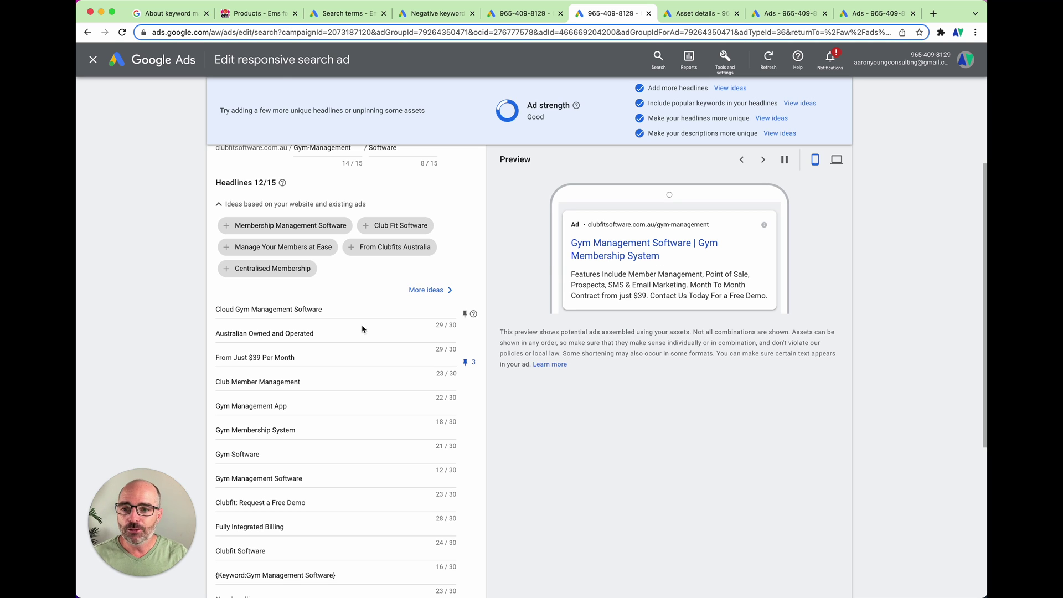
left_click_drag(315, 358, 210, 361)
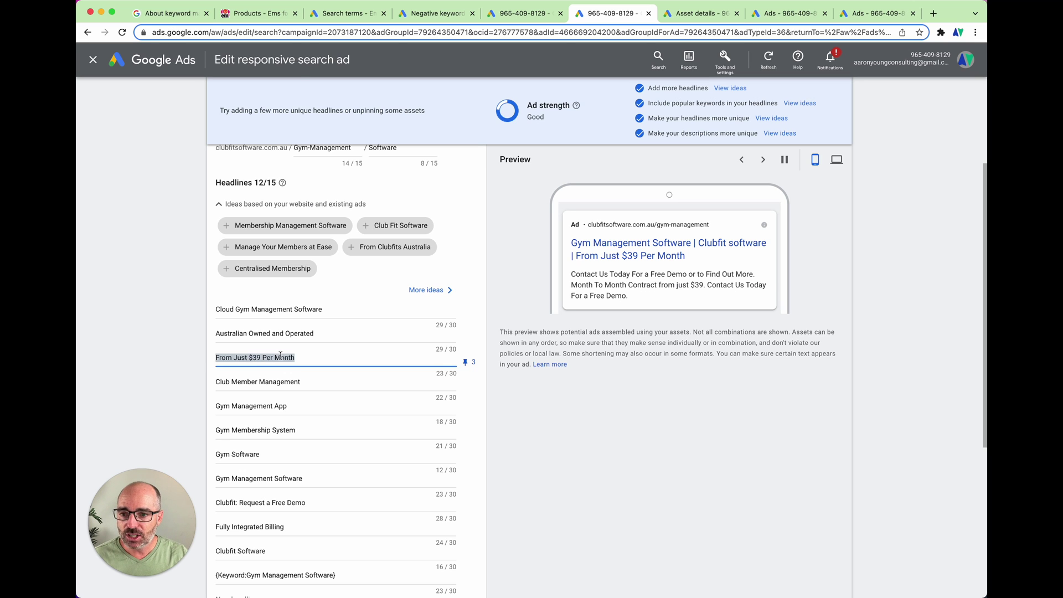
left_click_drag(299, 356, 217, 356)
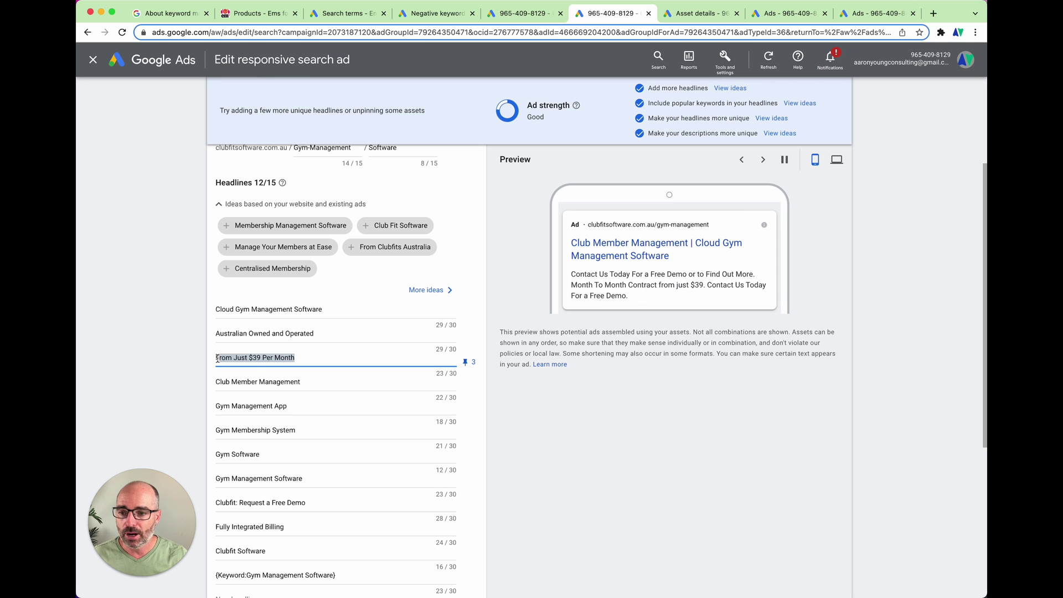
left_click_drag(296, 358, 210, 358)
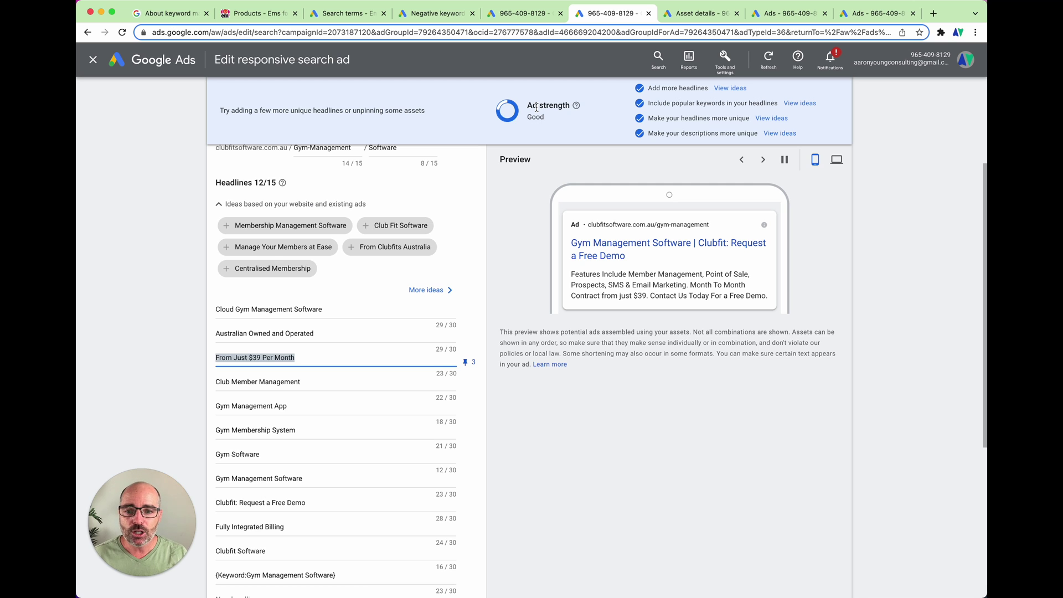
left_click(466, 363)
left_click(501, 123)
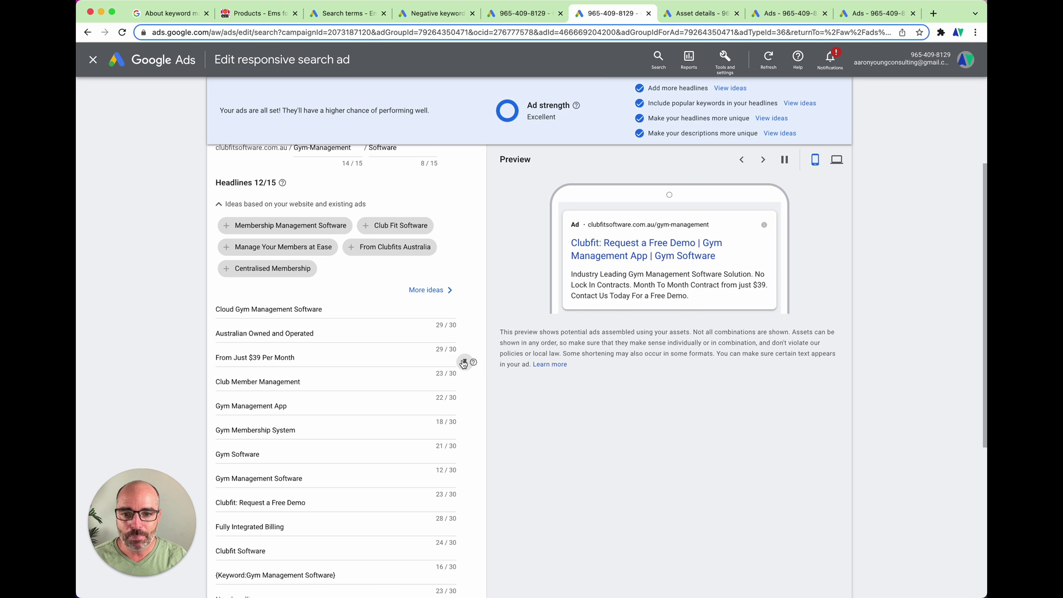
left_click(465, 362)
left_click(507, 328)
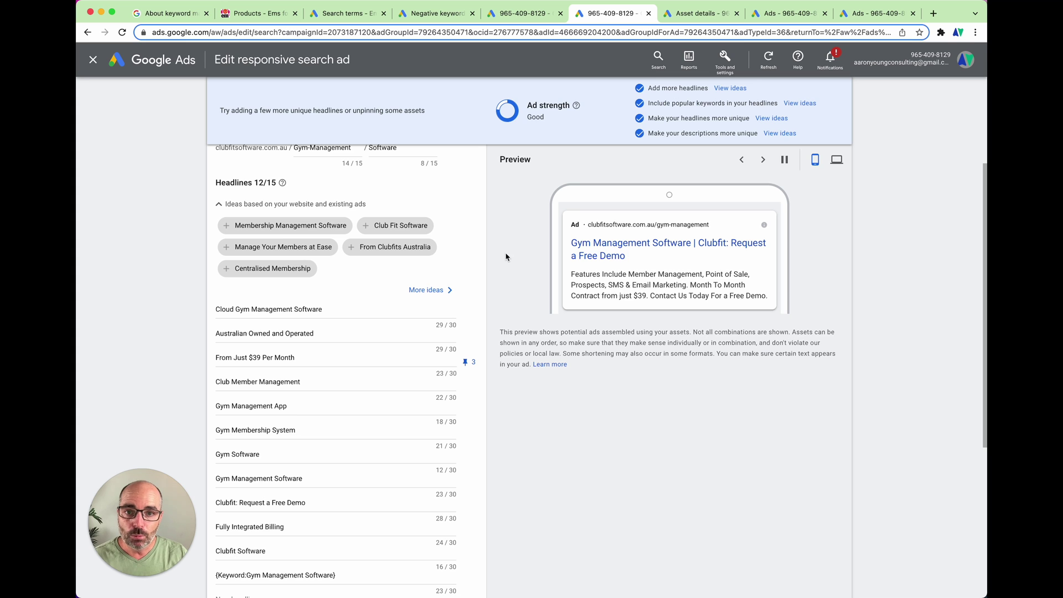
Step: View the Gym Member Management ads list and scroll across its performance columns
left_click(881, 13)
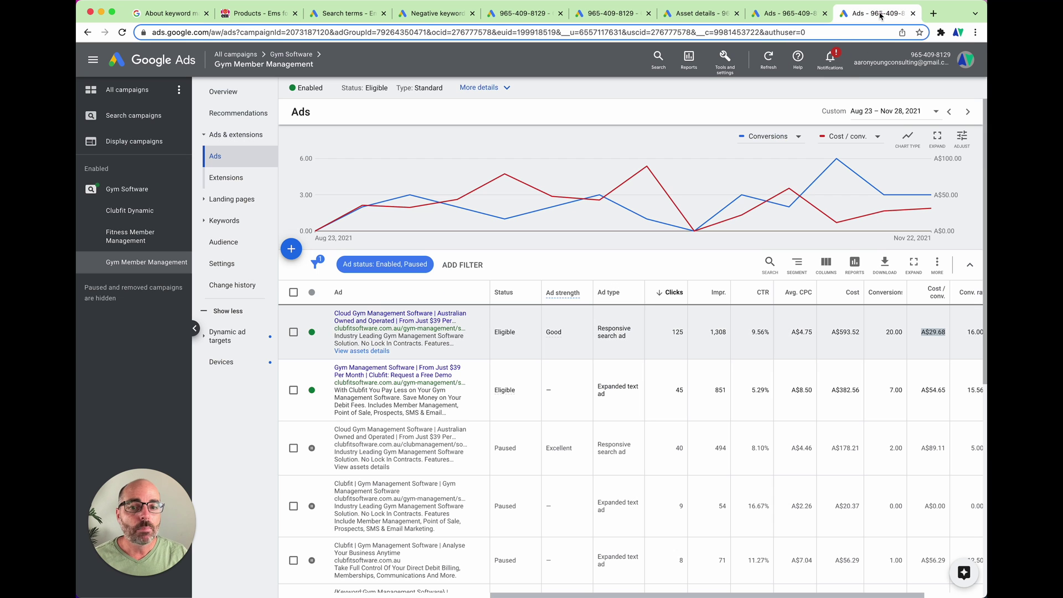
scroll(737, 387, "right", 1)
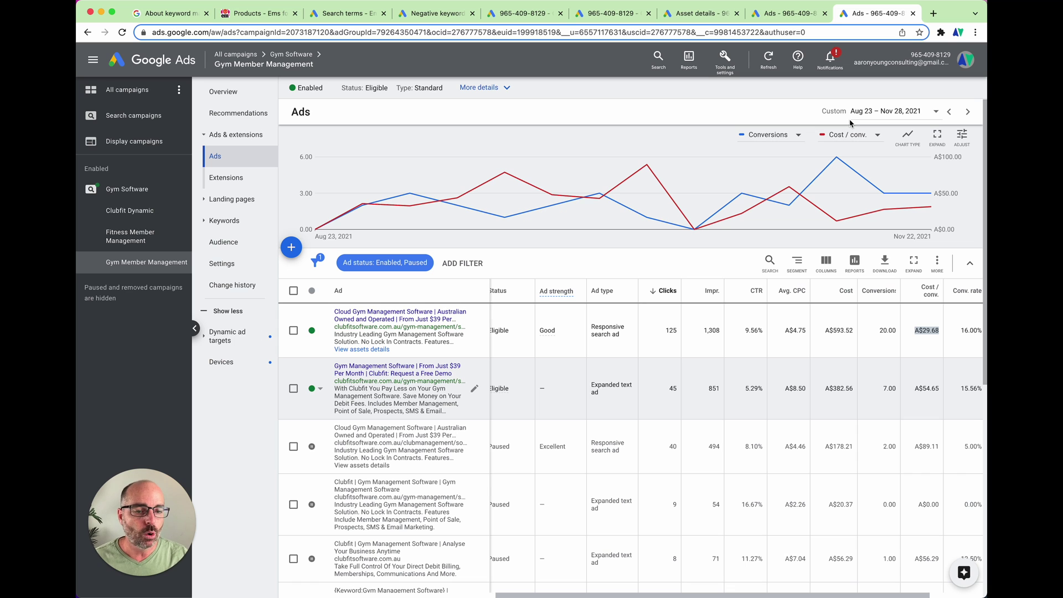
scroll(521, 355, "left", 1)
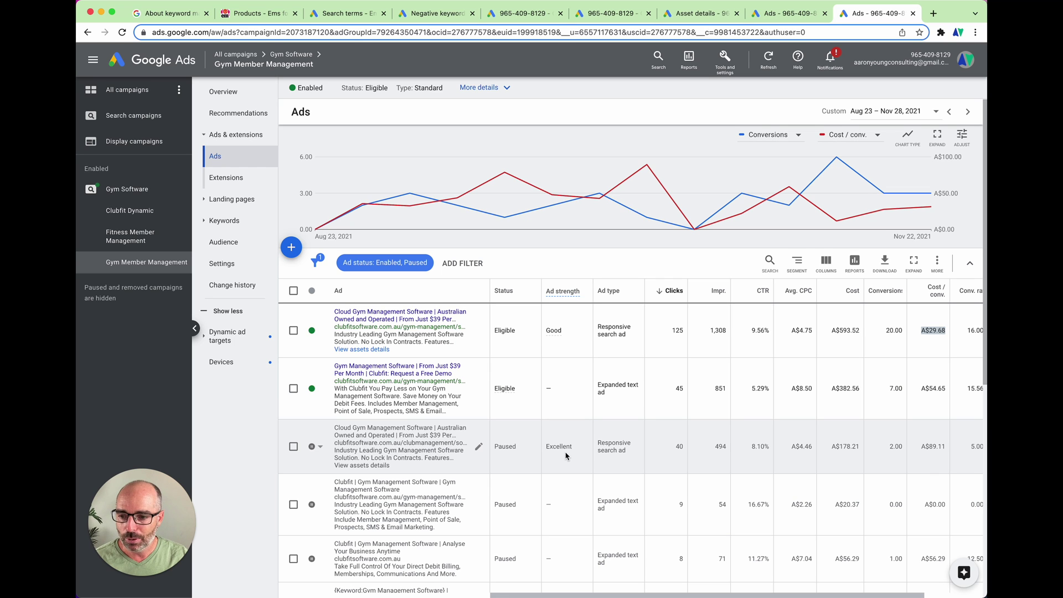
scroll(566, 455, "right", 3)
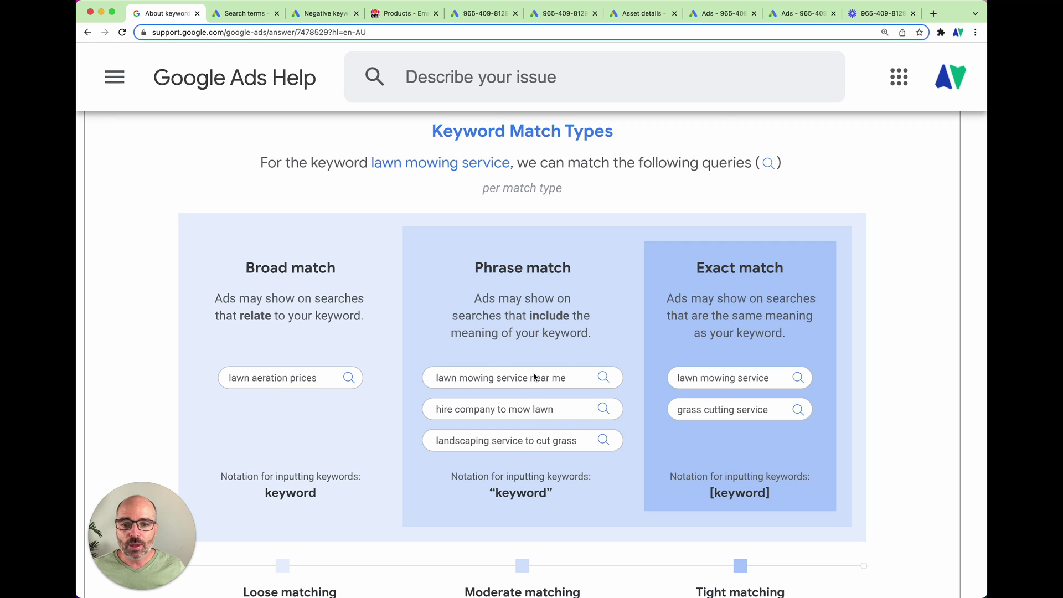
scroll(421, 360, "down", 1)
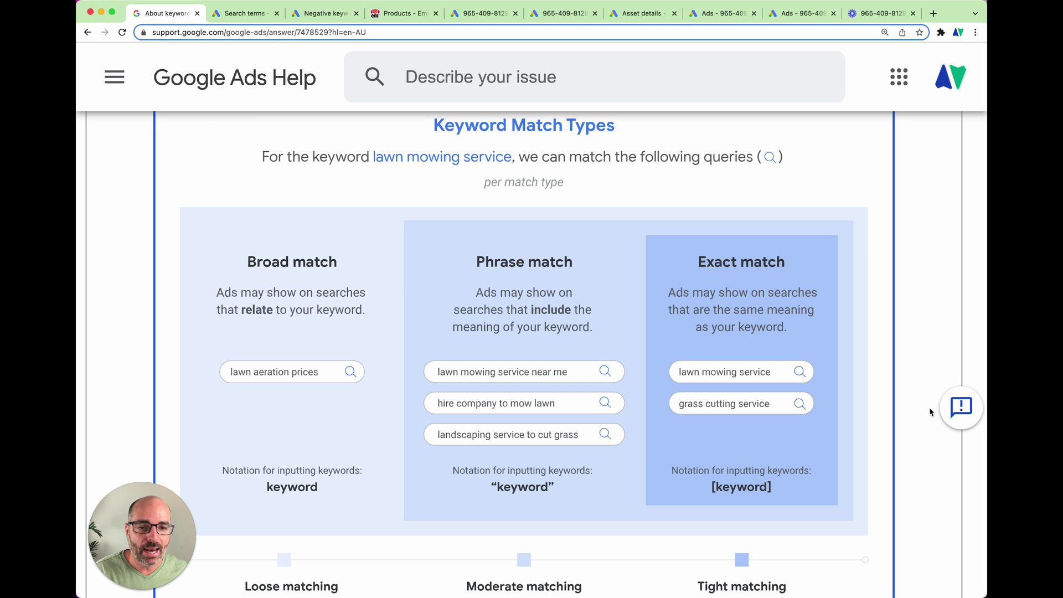
left_click(401, 13)
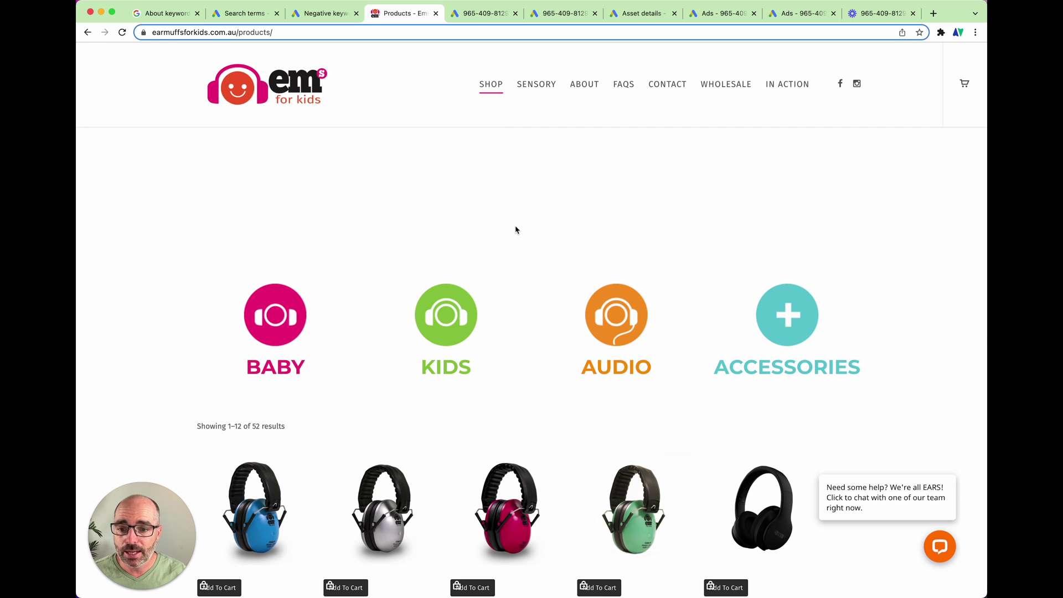
Step: Browse the earmuff products in the shop, then go back to the fluffy search terms report
scroll(515, 230, "down", 4)
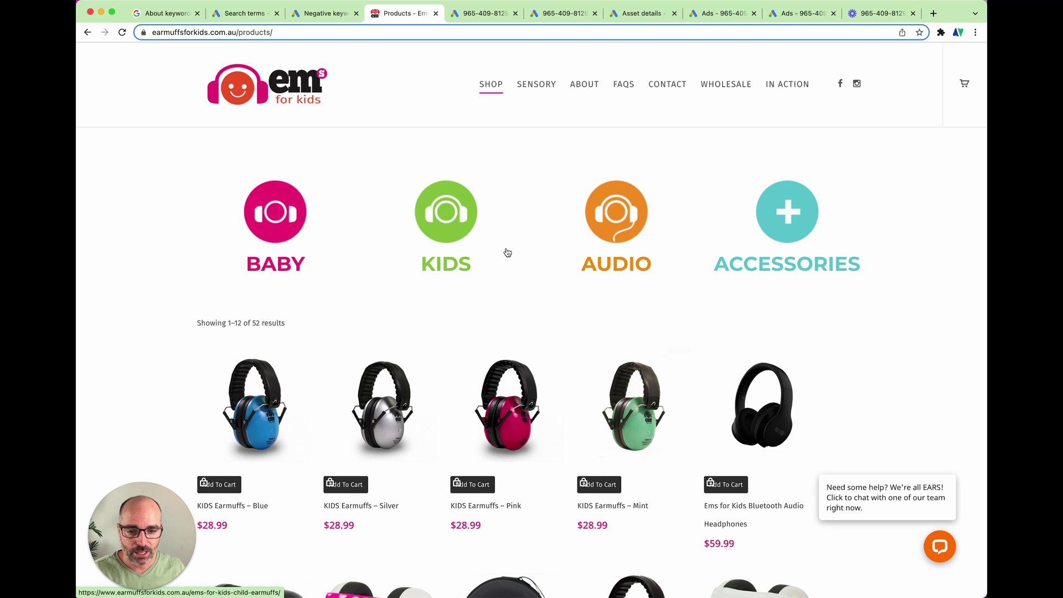
scroll(507, 260, "down", 5)
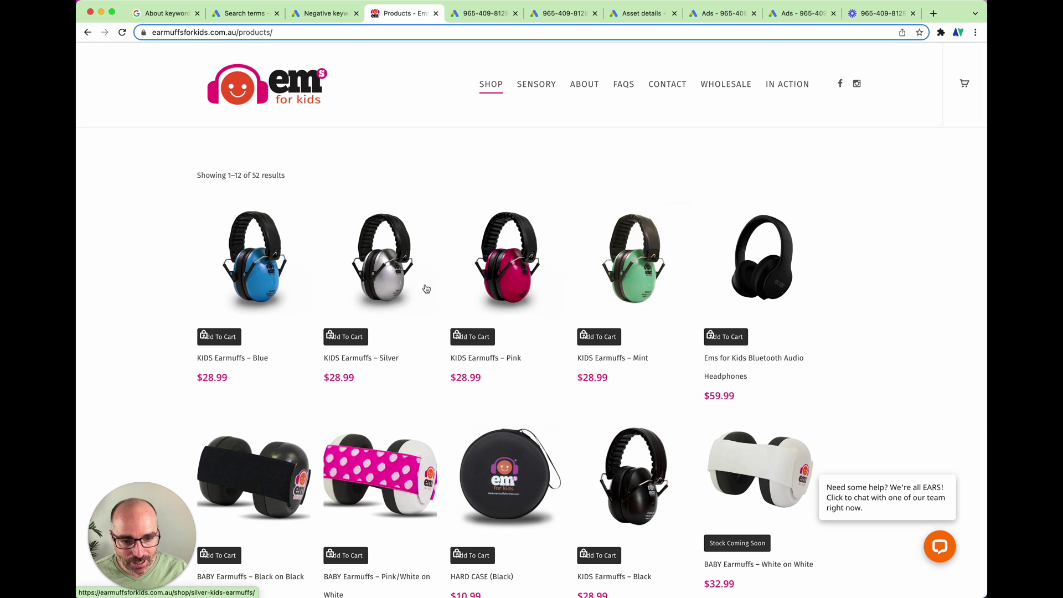
scroll(432, 290, "down", 2)
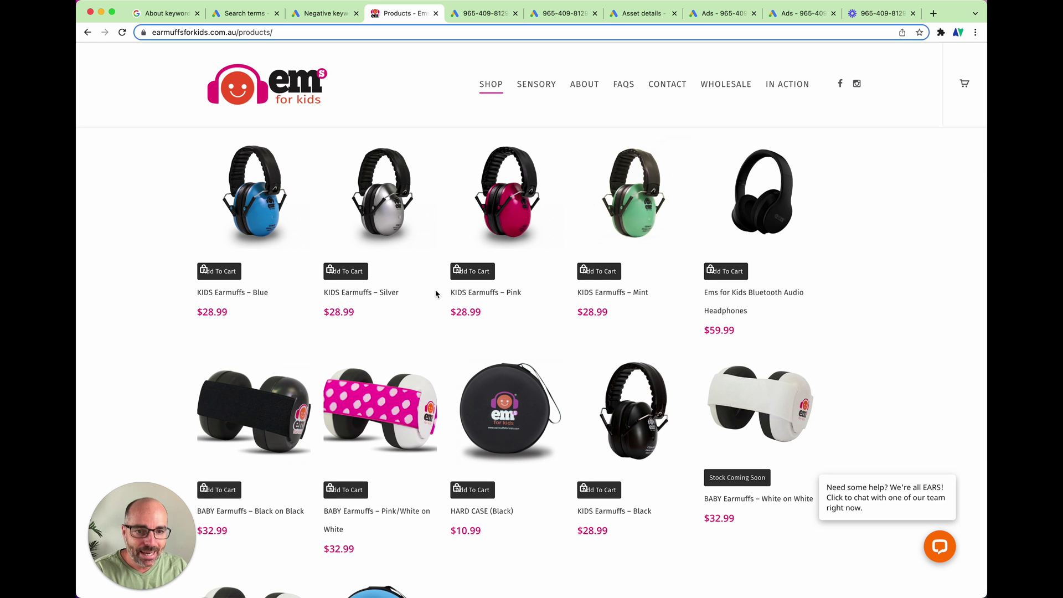
left_click(244, 13)
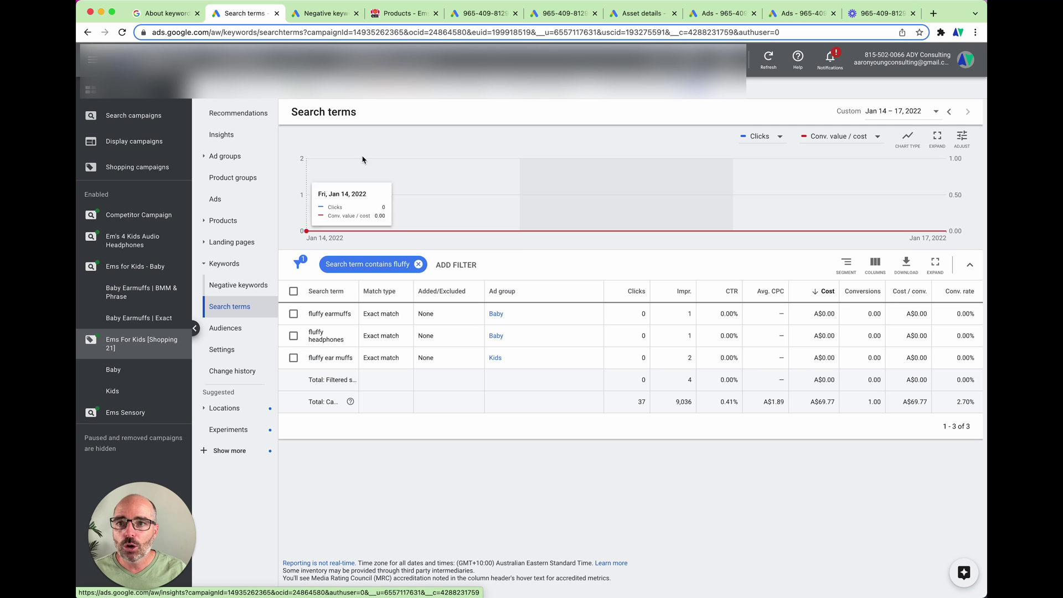
left_click(324, 15)
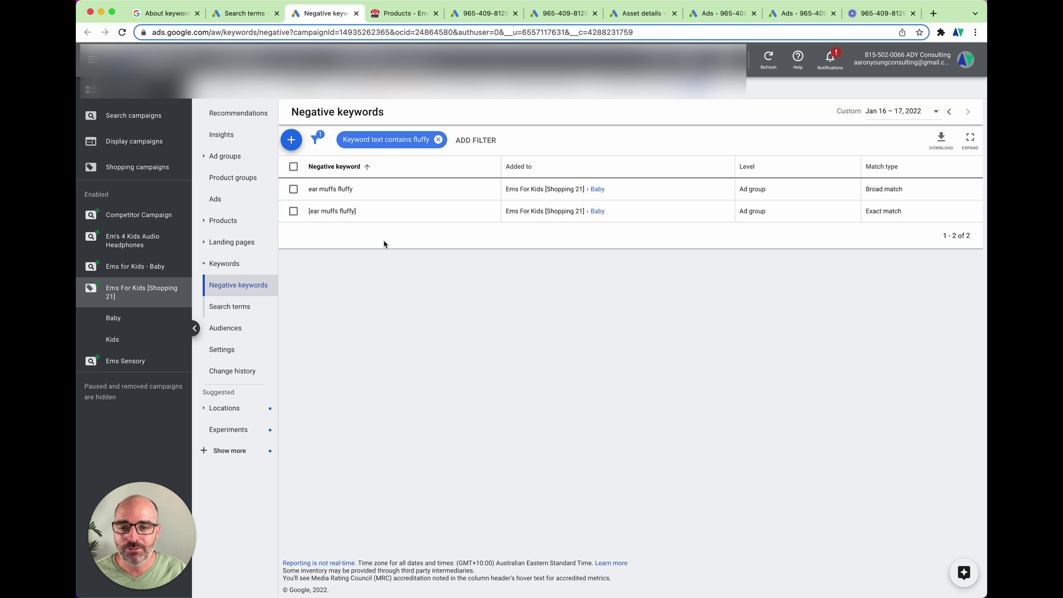
key("super+2")
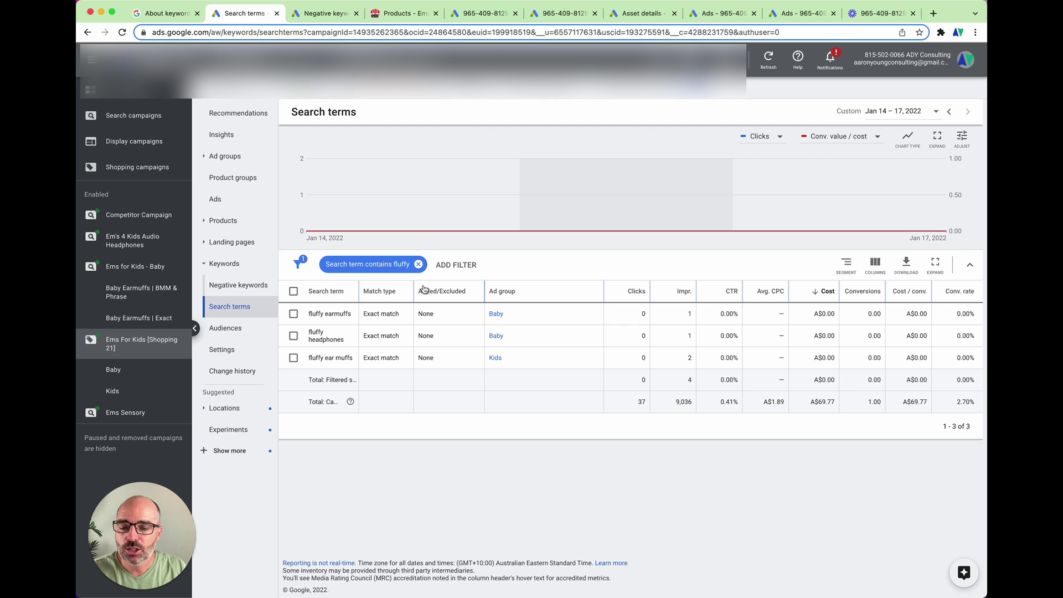
Step: Add fluffy earmuffs, fluffy headphones and fluffy ear muffs as ad-group negative keywords
left_click(293, 314)
left_click(294, 335)
left_click(294, 358)
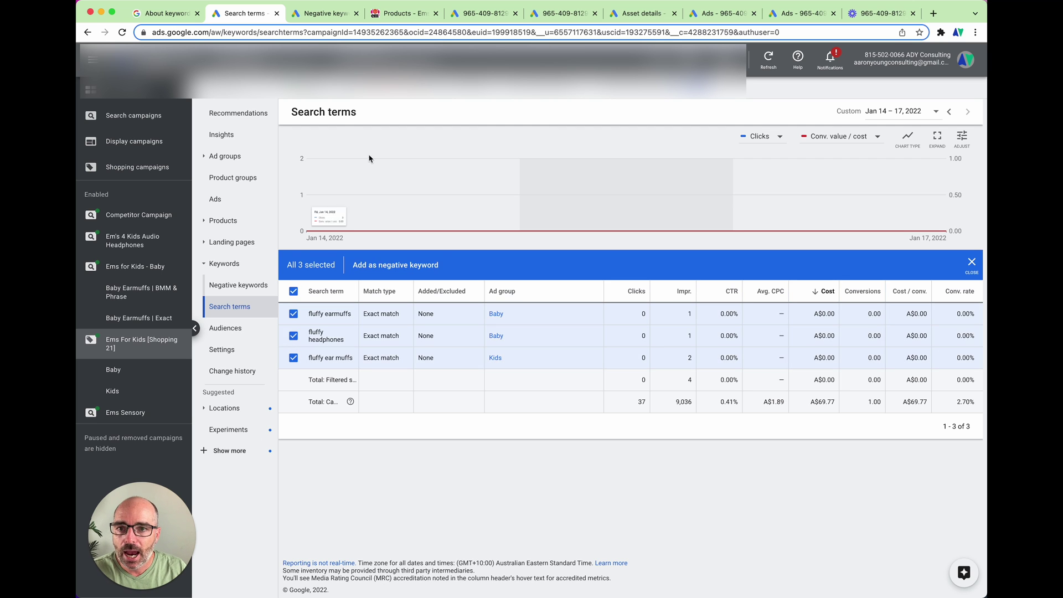
left_click(407, 266)
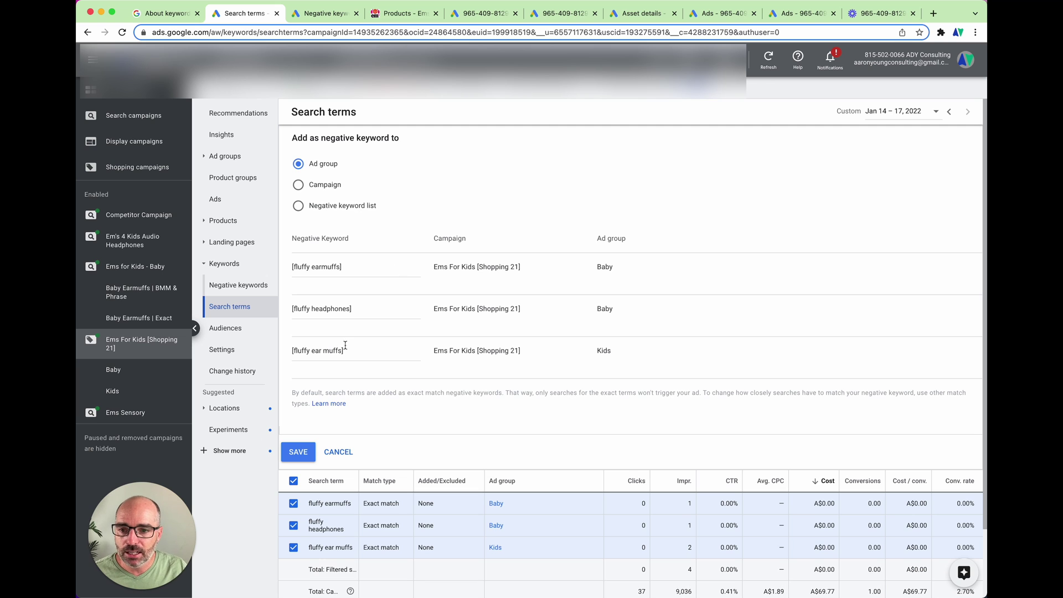
left_click(298, 452)
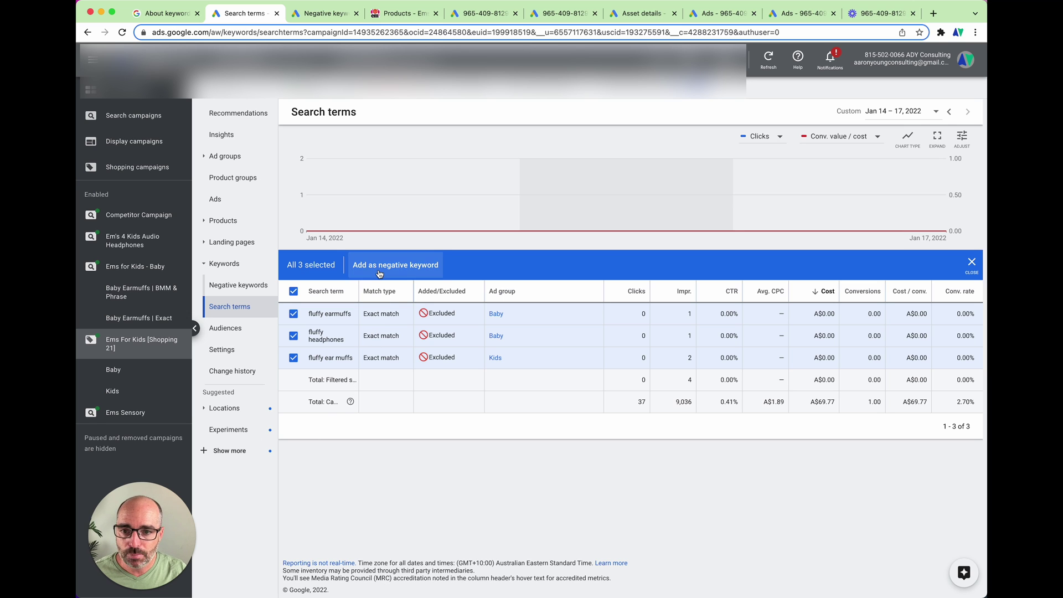
Step: Add 'fluffy' as a campaign-level negative keyword and check it in the negative keywords list
left_click(294, 291)
left_click(294, 314)
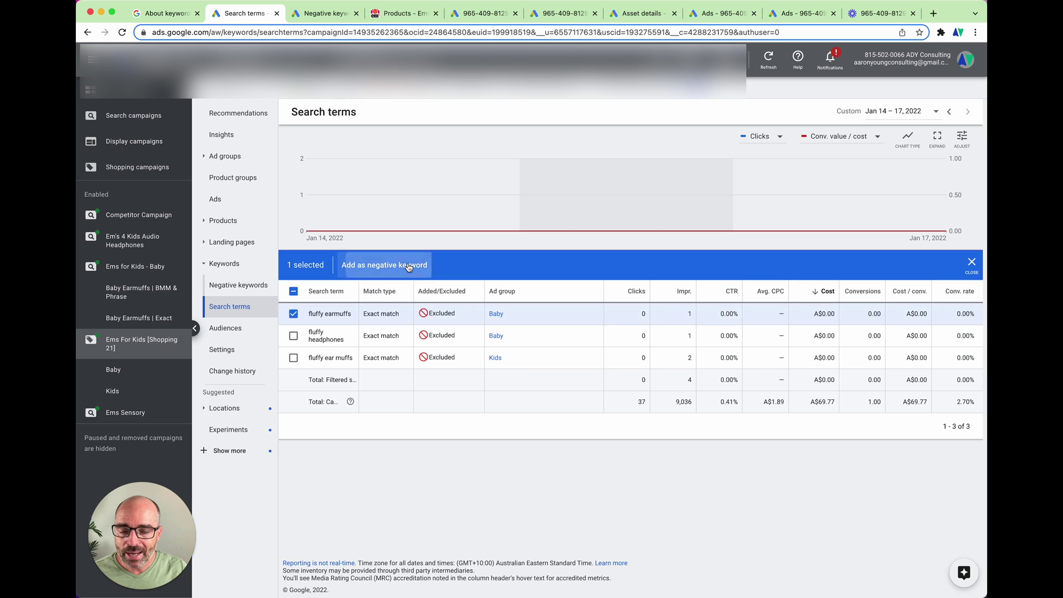
left_click(387, 264)
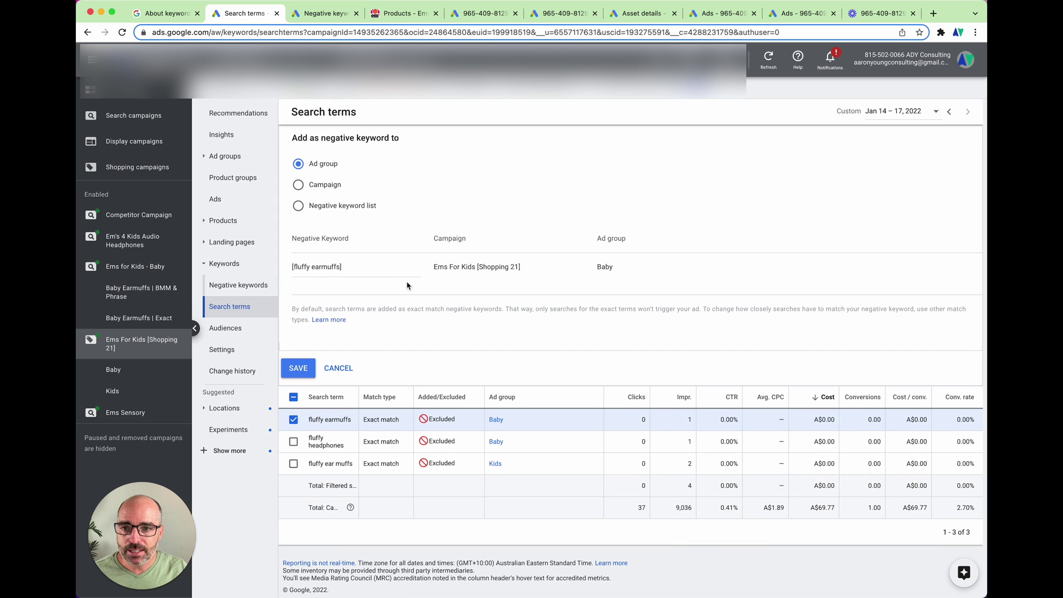
left_click(330, 187)
left_click_drag(311, 266, 372, 270)
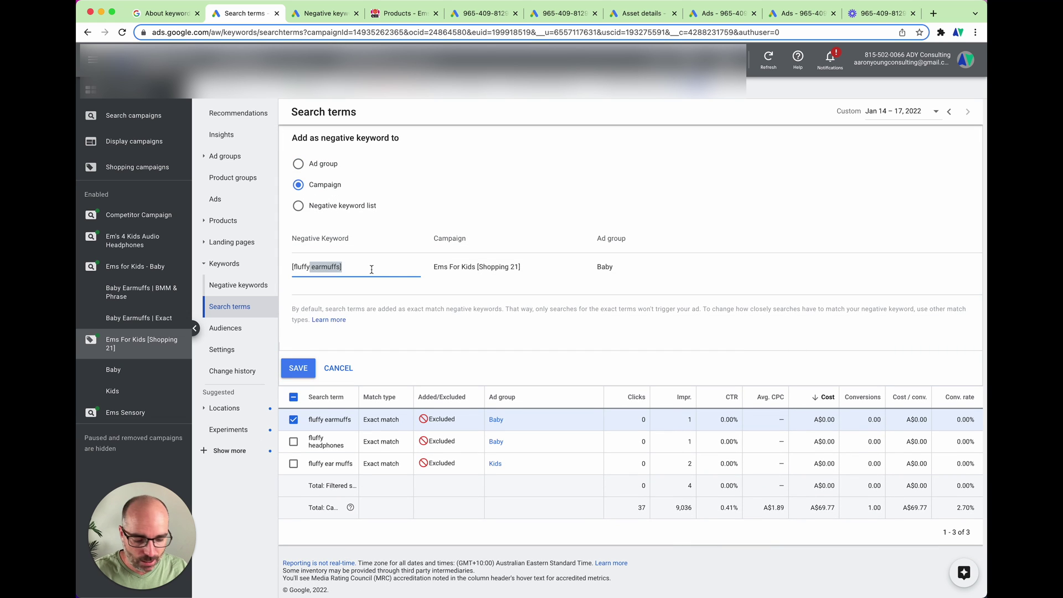
key("BackSpace")
left_click(293, 267)
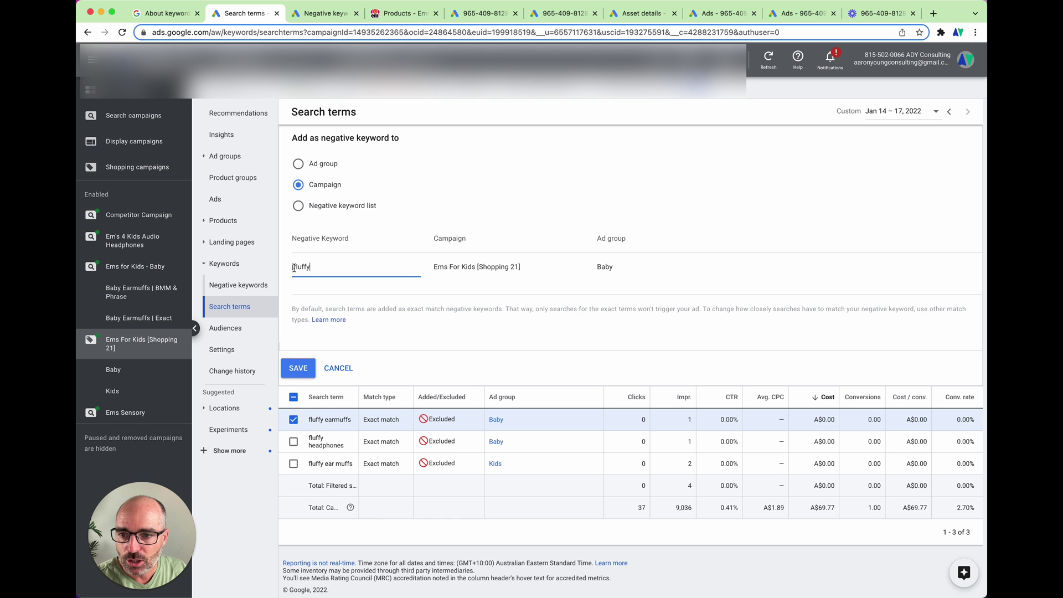
key("Delete")
left_click(299, 369)
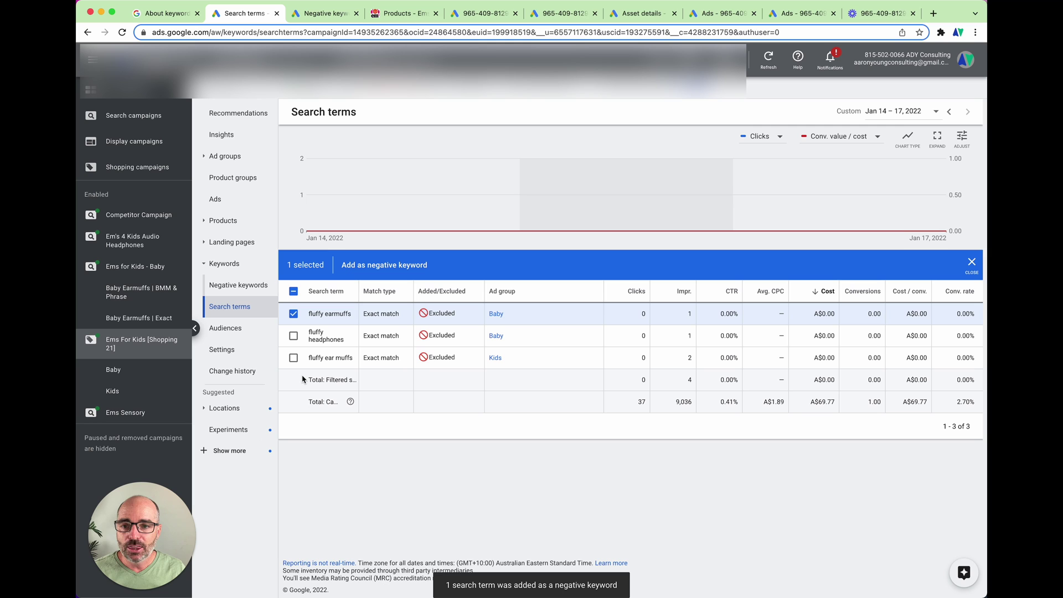
left_click(328, 20)
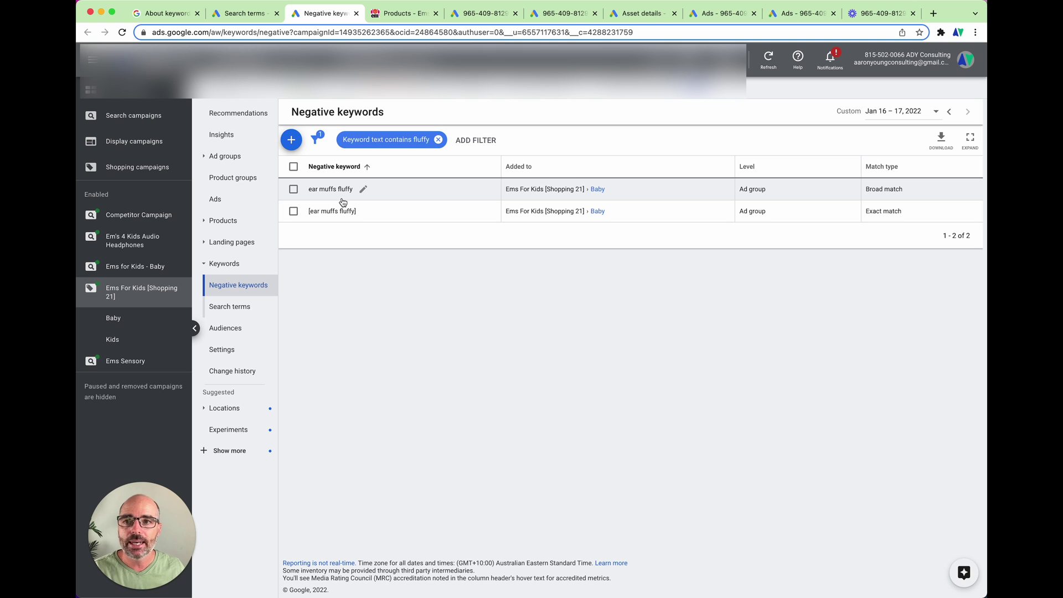
key("ctrl+shift+Tab")
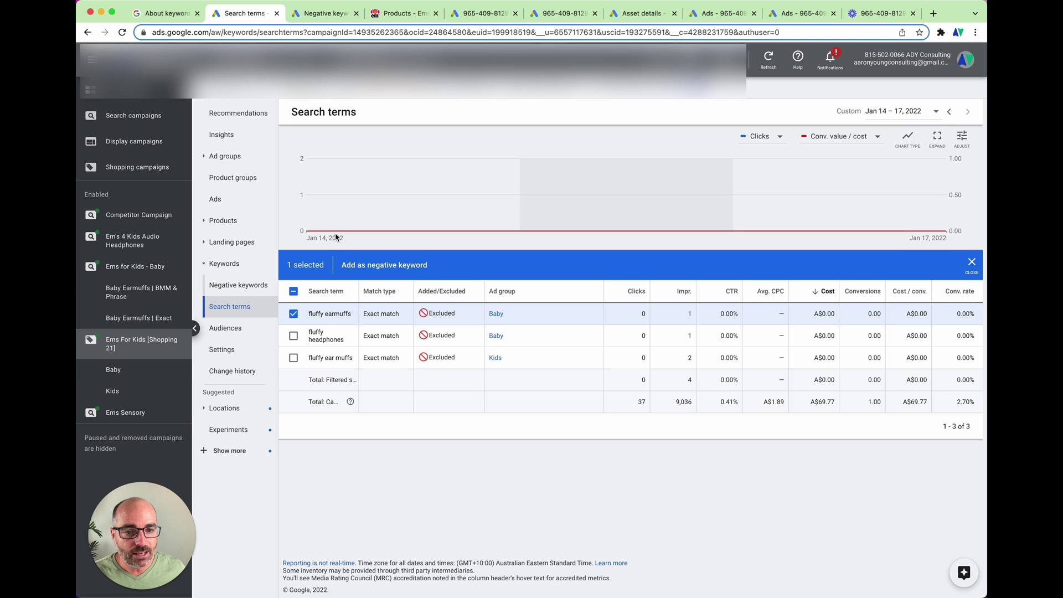